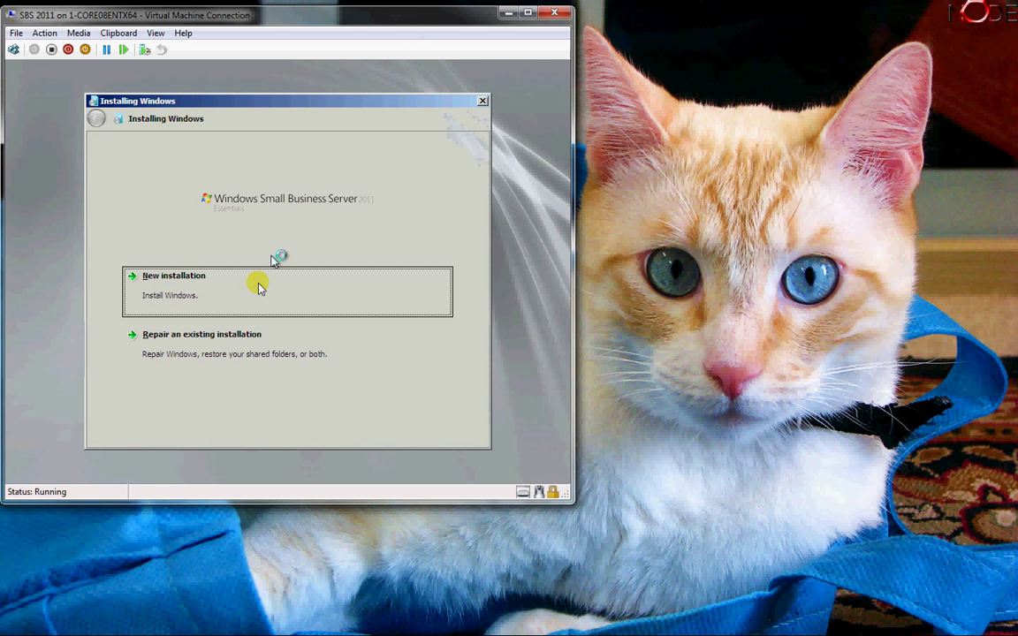
- Start a new Windows installation and choose Disk 0 (161.00 GB) as the target drive
{"action": "left_click", "coordinate": [200, 286]}
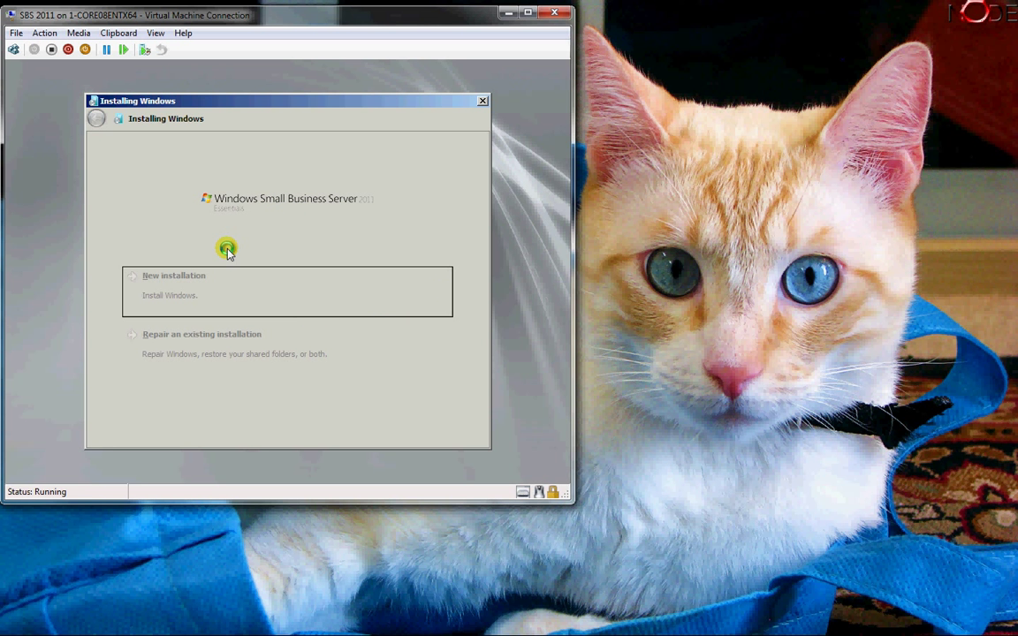
{"action": "left_click", "coordinate": [152, 225]}
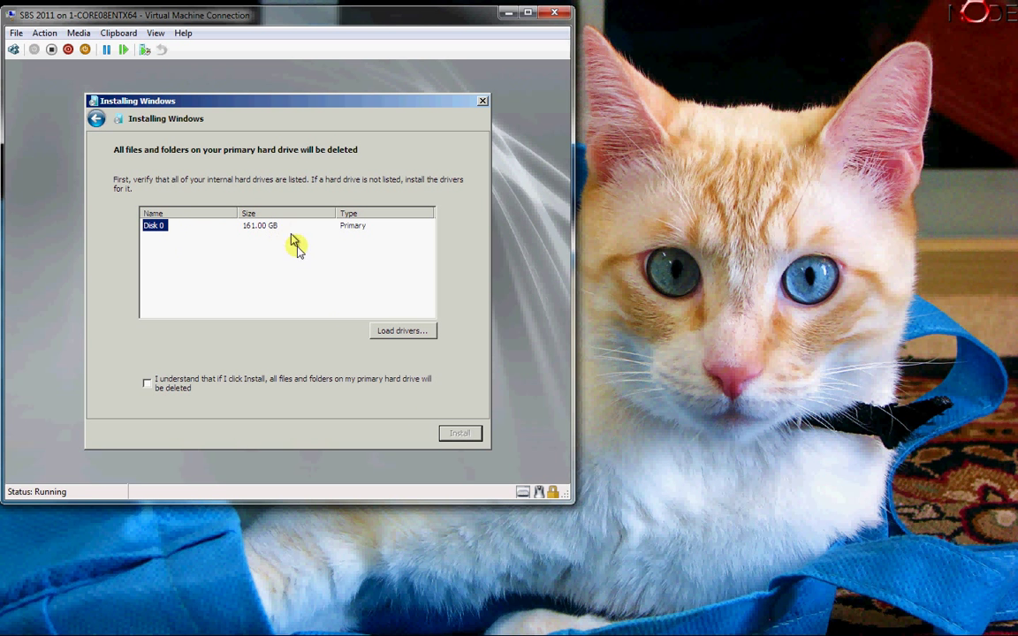
- Acknowledge that the primary drive will be erased and begin installing onto Disk 0
{"action": "left_click", "coordinate": [192, 386]}
{"action": "left_click", "coordinate": [453, 439]}
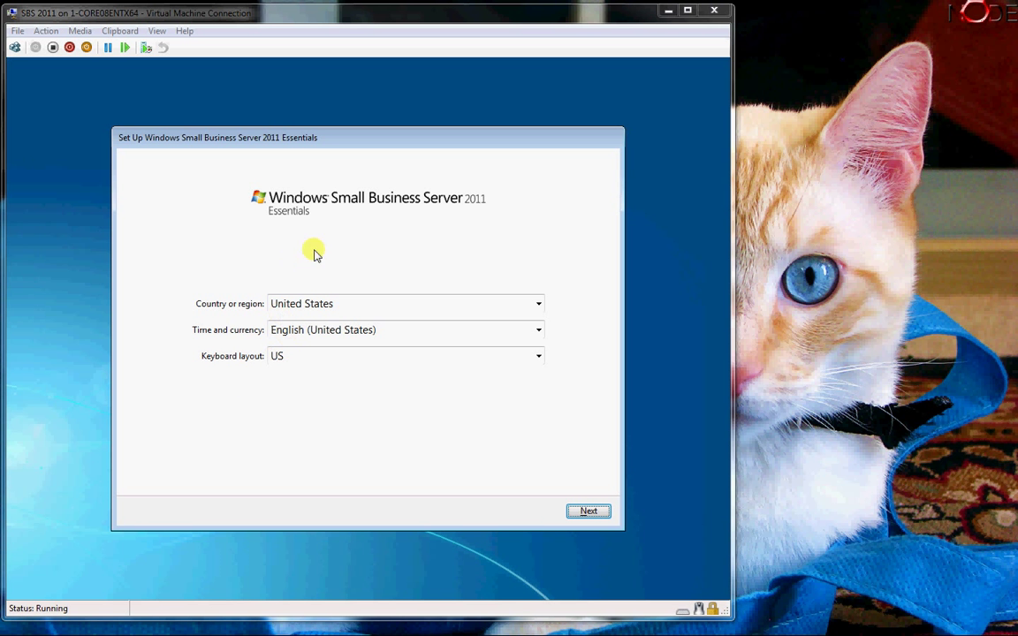
- Keep the US region and keyboard defaults and set the time zone to (UTC-06:00) Central Time (US & Canada)
{"action": "left_click", "coordinate": [585, 512]}
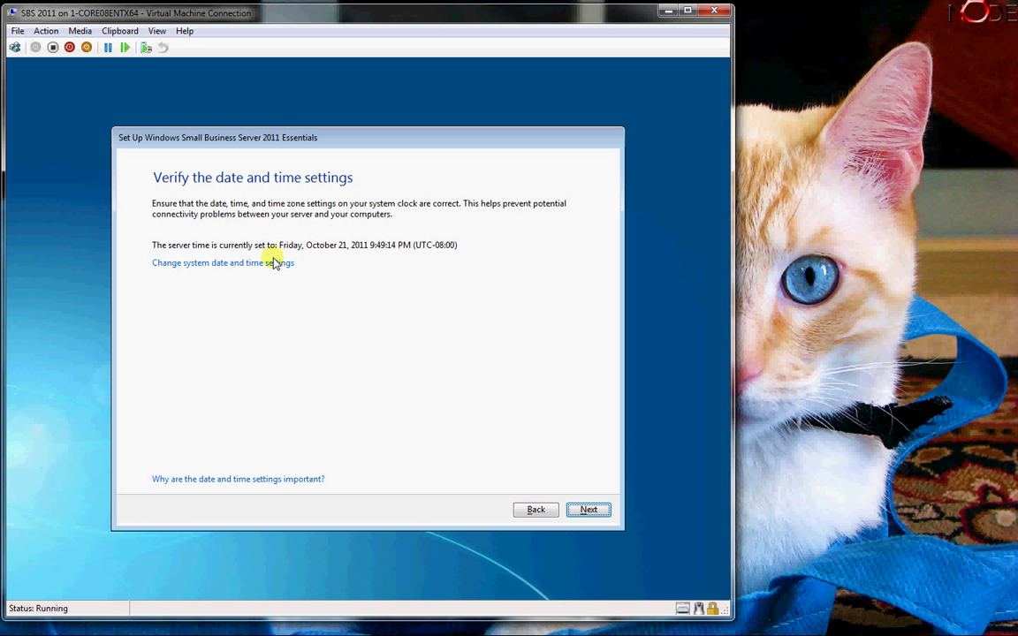
{"action": "left_click", "coordinate": [236, 265]}
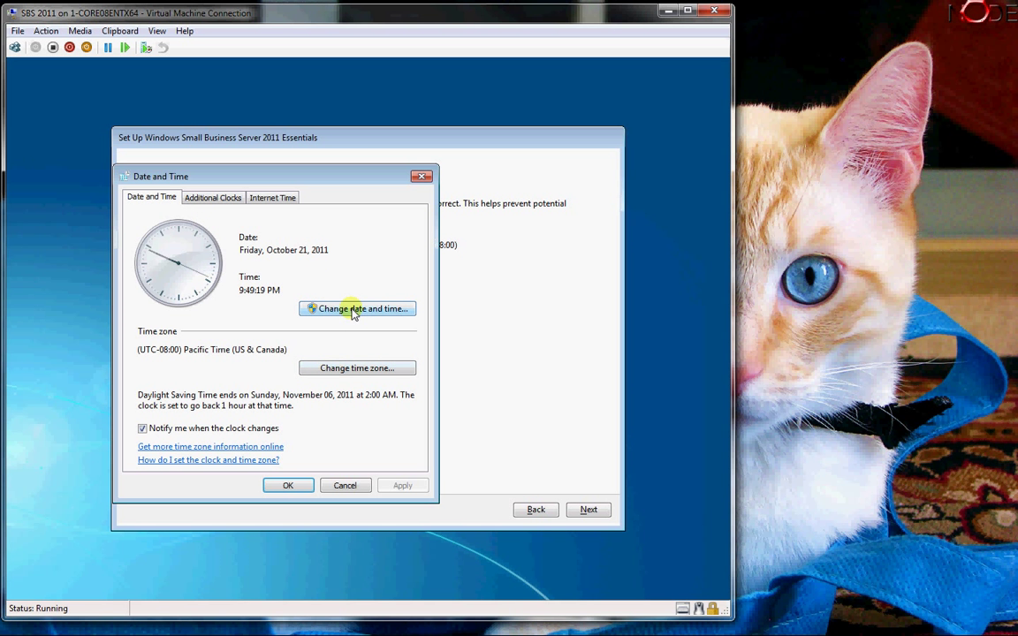
{"action": "left_click", "coordinate": [351, 371]}
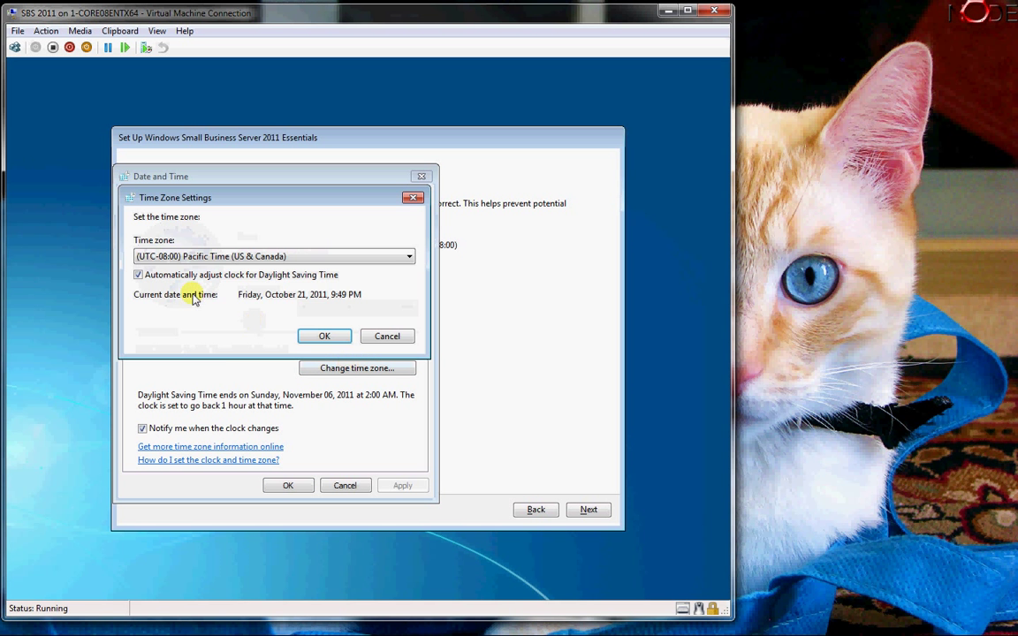
{"action": "left_click", "coordinate": [254, 256]}
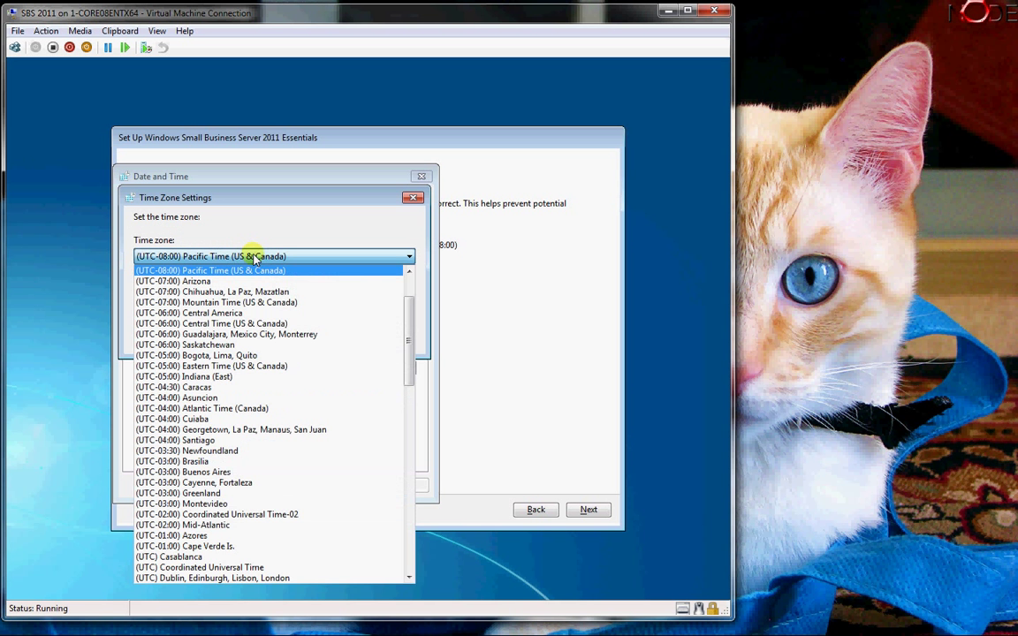
{"action": "left_click", "coordinate": [274, 324]}
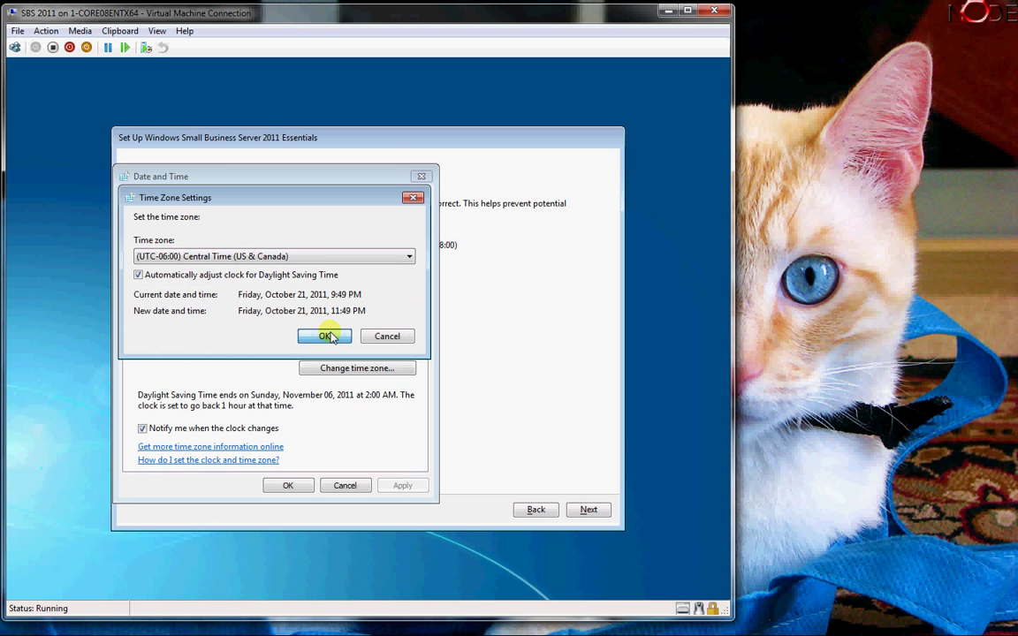
{"action": "left_click", "coordinate": [330, 335]}
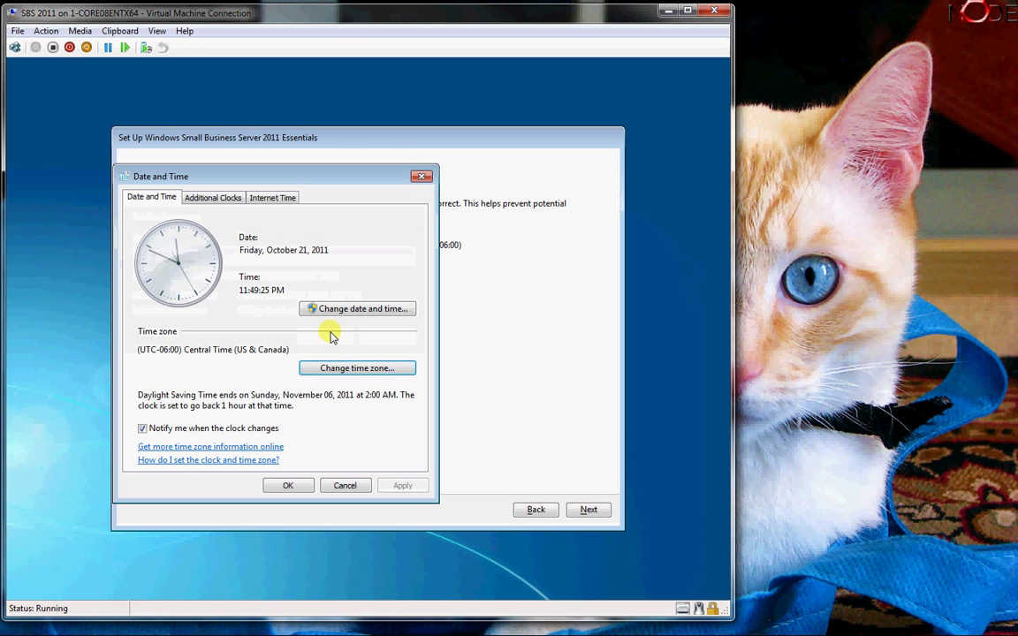
{"action": "left_click", "coordinate": [287, 485]}
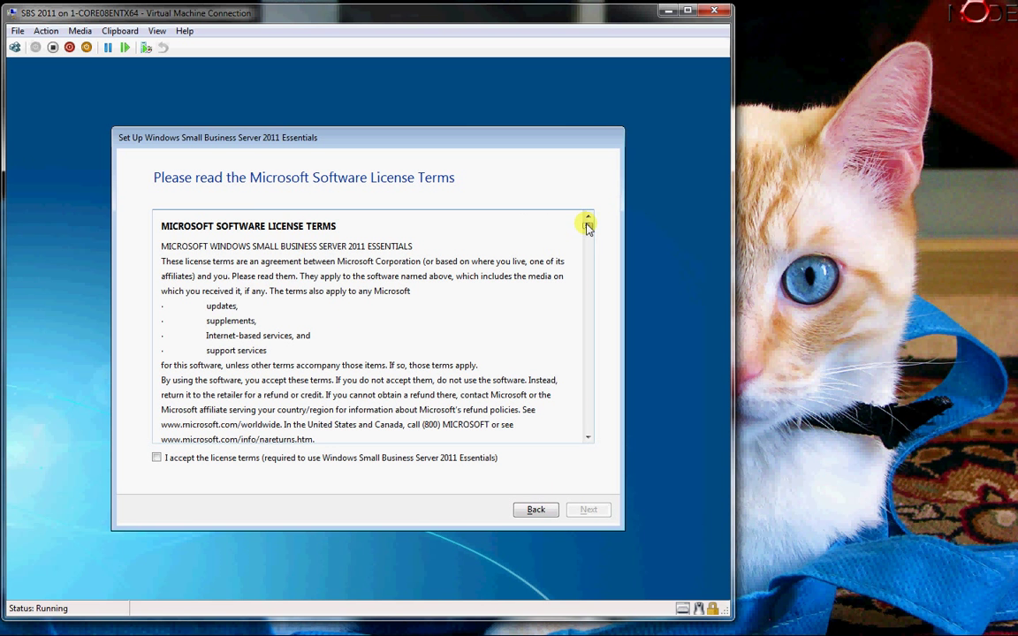
- Scroll through the license terms, accept them, and continue
{"action": "left_click_drag", "start_coordinate": [588, 226], "coordinate": [587, 428]}
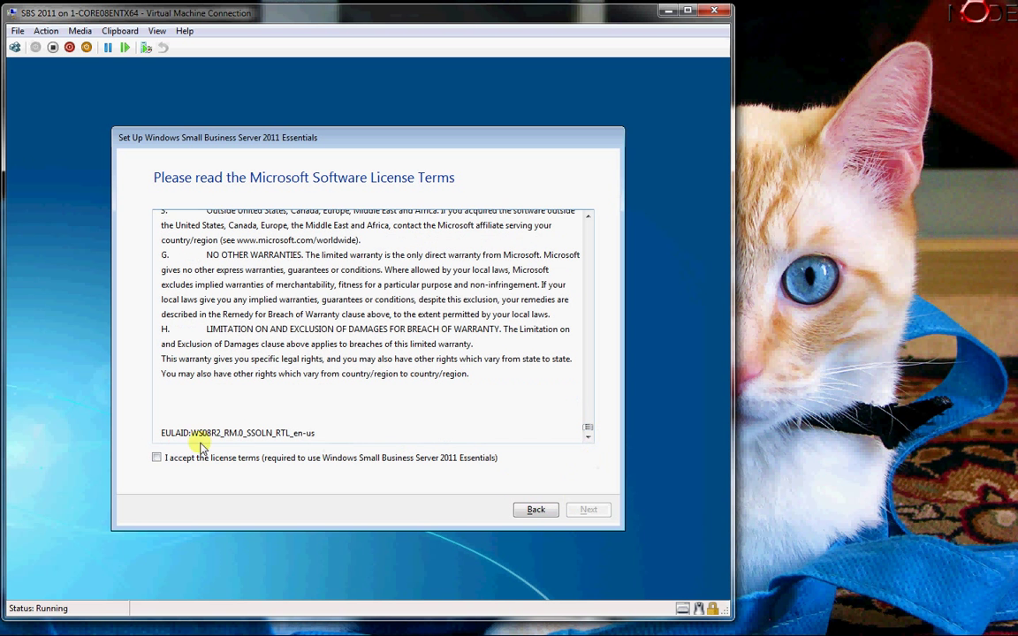
{"action": "left_click", "coordinate": [157, 458]}
{"action": "left_click", "coordinate": [582, 509]}
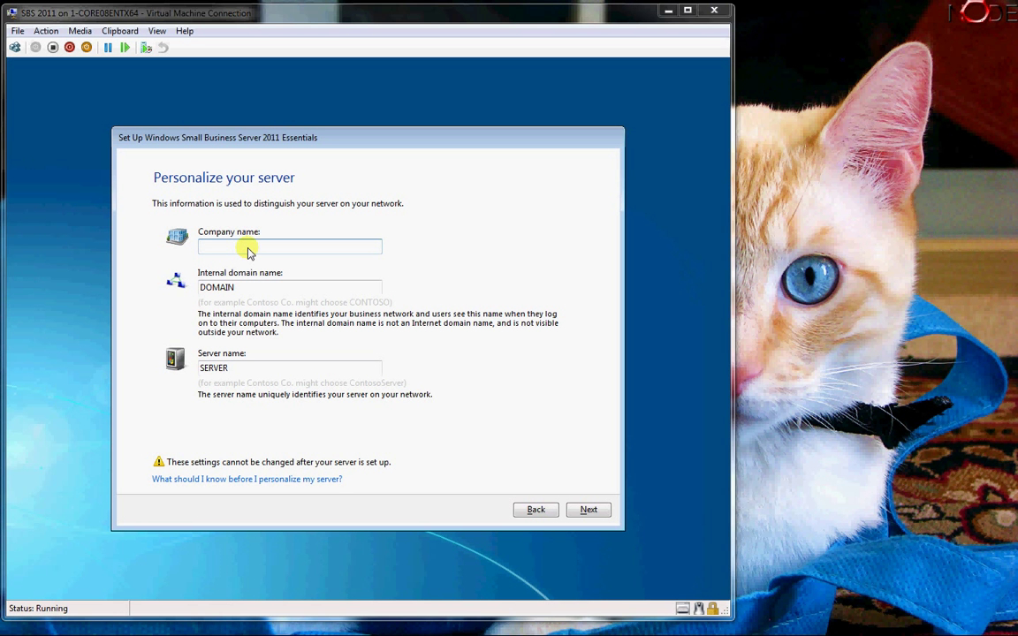
- Enter the company name 'Node, LLC', correcting the typos
{"action": "type", "text": "Node, Lcc"}
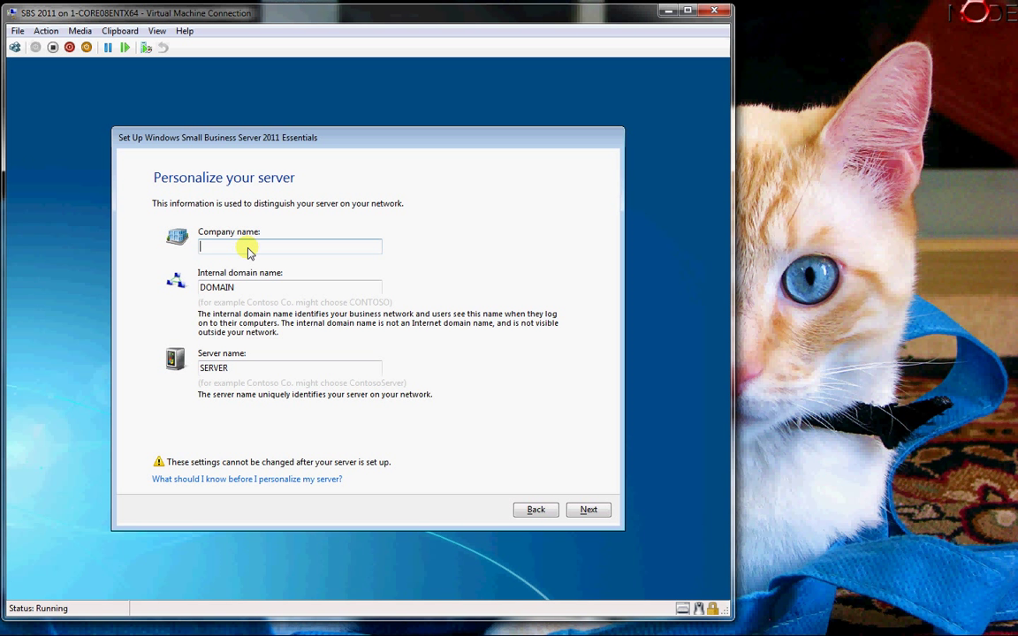
{"action": "key", "text": "BackSpace"}
{"action": "type", "text": "L"}
{"action": "type", "text": "CC"}
{"action": "key", "text": "BackSpace"}
{"action": "key", "text": "BackSpace"}
{"action": "type", "text": "LC"}
- Set internal domain nodellc, dropping the .local suffix, and server name node-sbs-2011es, then submit
{"action": "key", "text": "Tab"}
{"action": "type", "text": "no"}
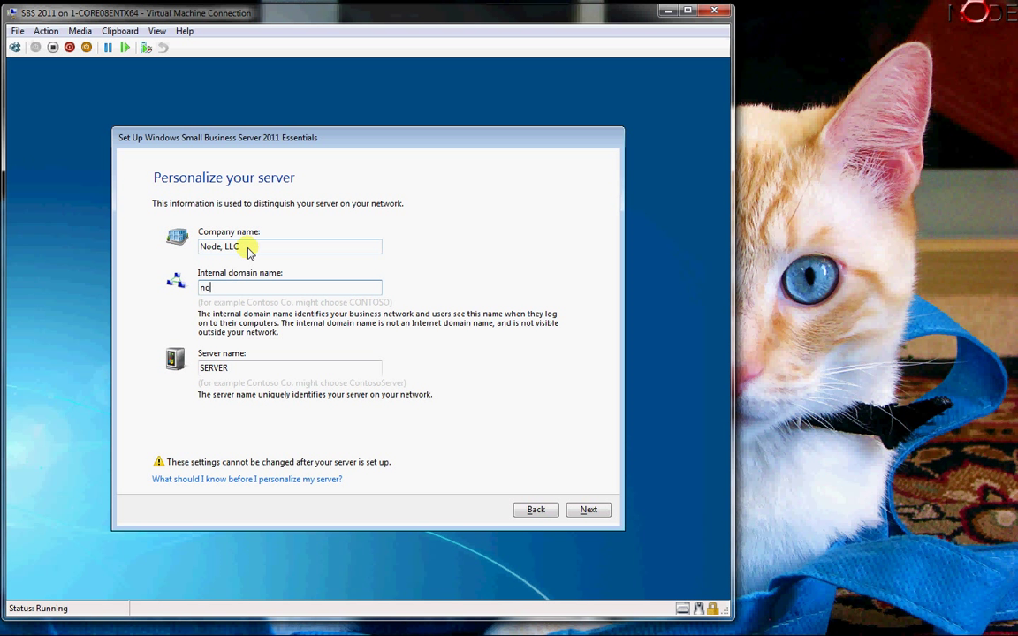
{"action": "type", "text": "dellc.local"}
{"action": "key", "text": "Tab"}
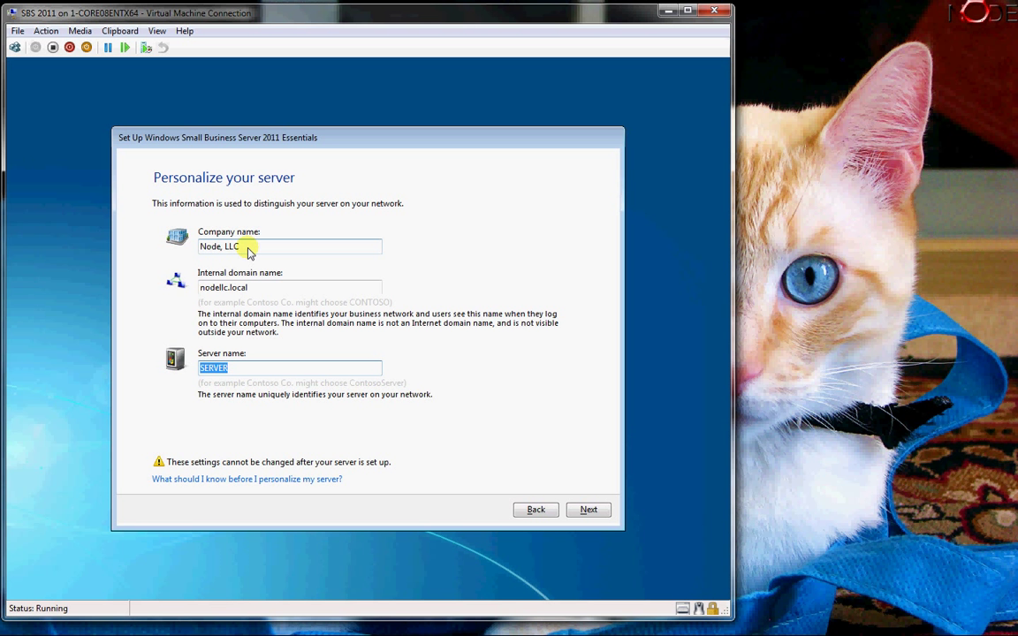
{"action": "key", "text": "shift+Tab"}
{"action": "key", "text": "End"}
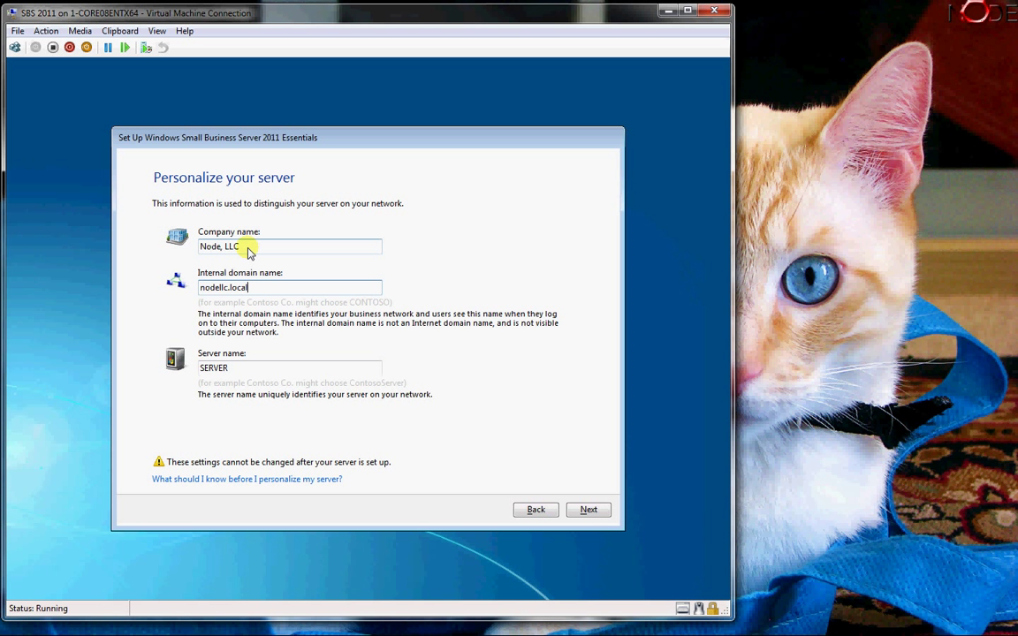
{"action": "key", "text": "BackSpace"}
{"action": "key", "text": "BackSpace"}
{"action": "key", "text": "BackSpace"}
{"action": "key", "text": "BackSpace"}
{"action": "key", "text": "BackSpace"}
{"action": "key", "text": "BackSpace"}
{"action": "key", "text": "Tab"}
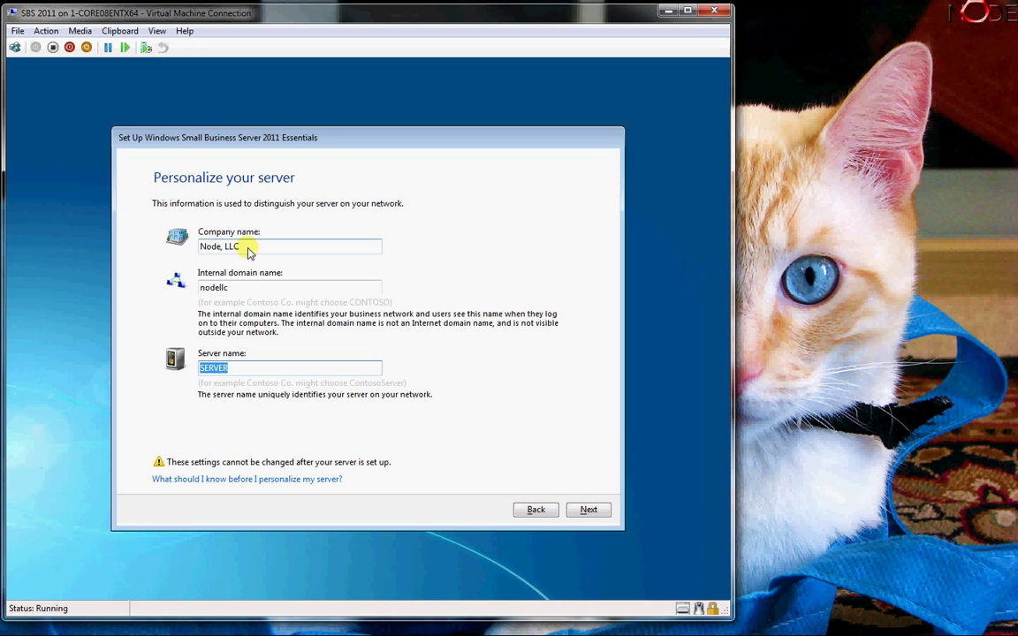
{"action": "type", "text": "node-sbs-2011es"}
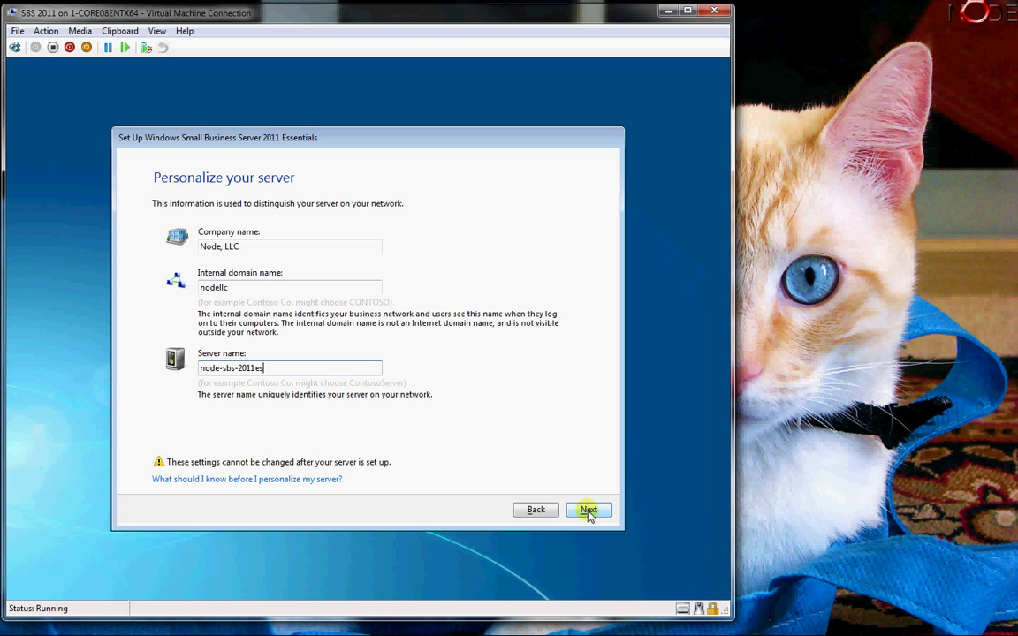
{"action": "left_click", "coordinate": [588, 511]}
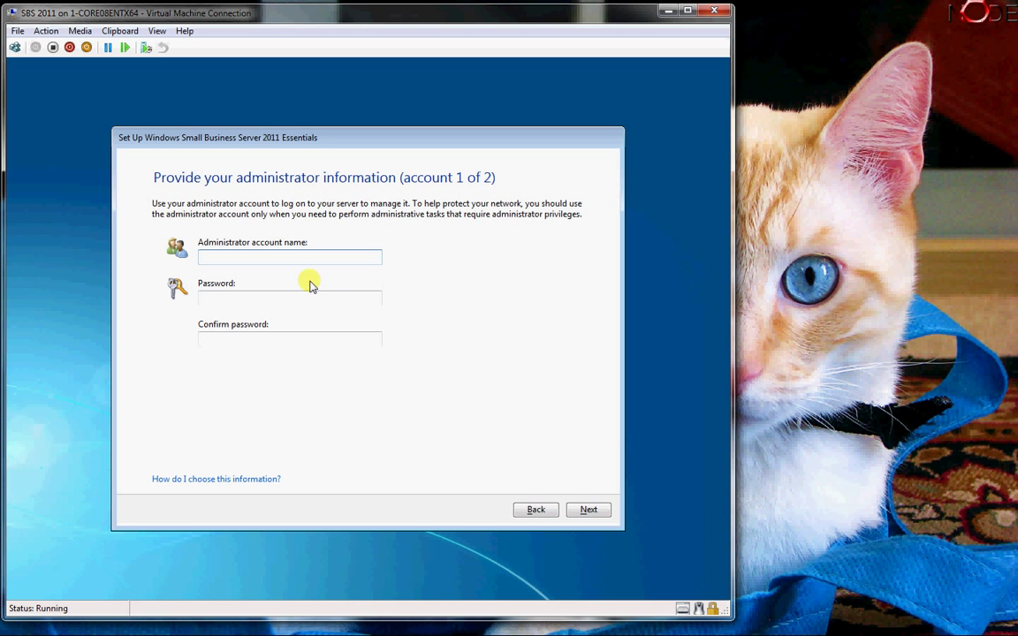
- Enter administrator account name admin with a password and confirmation, then submit
{"action": "left_click", "coordinate": [277, 257]}
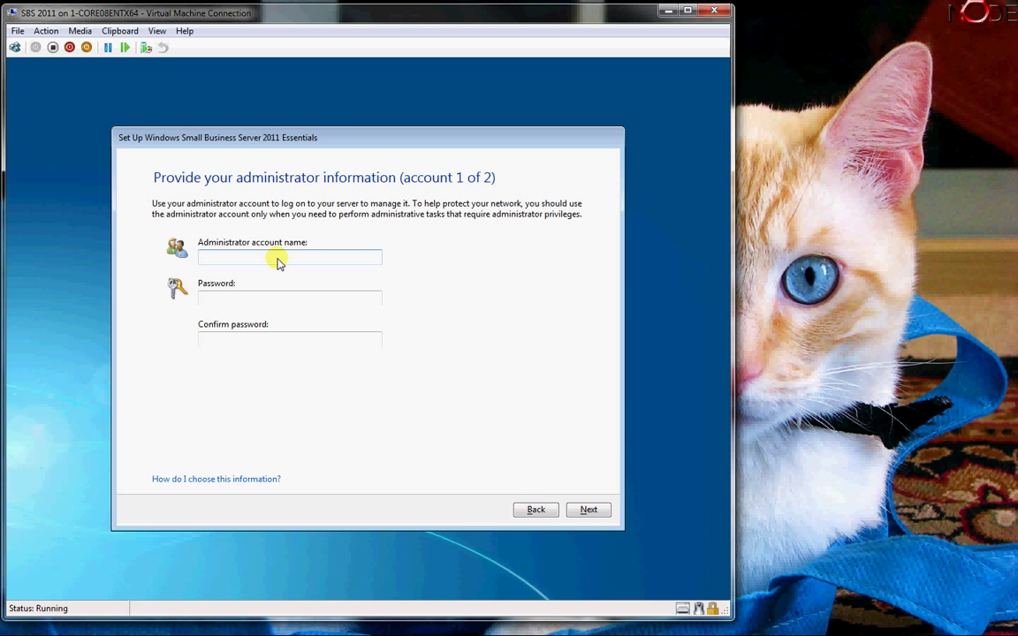
{"action": "type", "text": "admin"}
{"action": "key", "text": "Tab"}
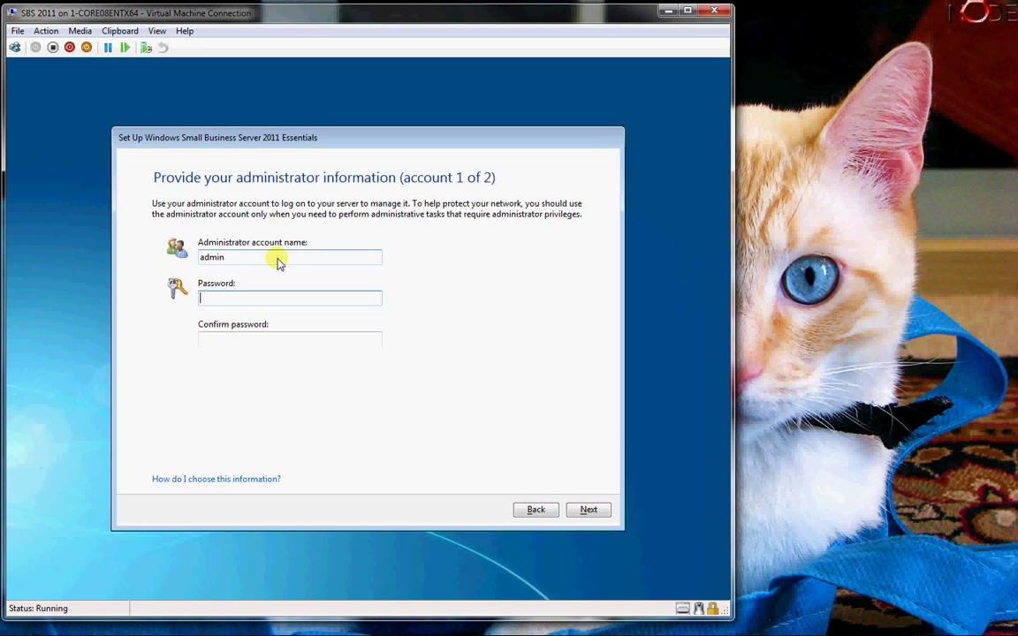
{"action": "type", "text": "••••••"}
{"action": "key", "text": "Tab"}
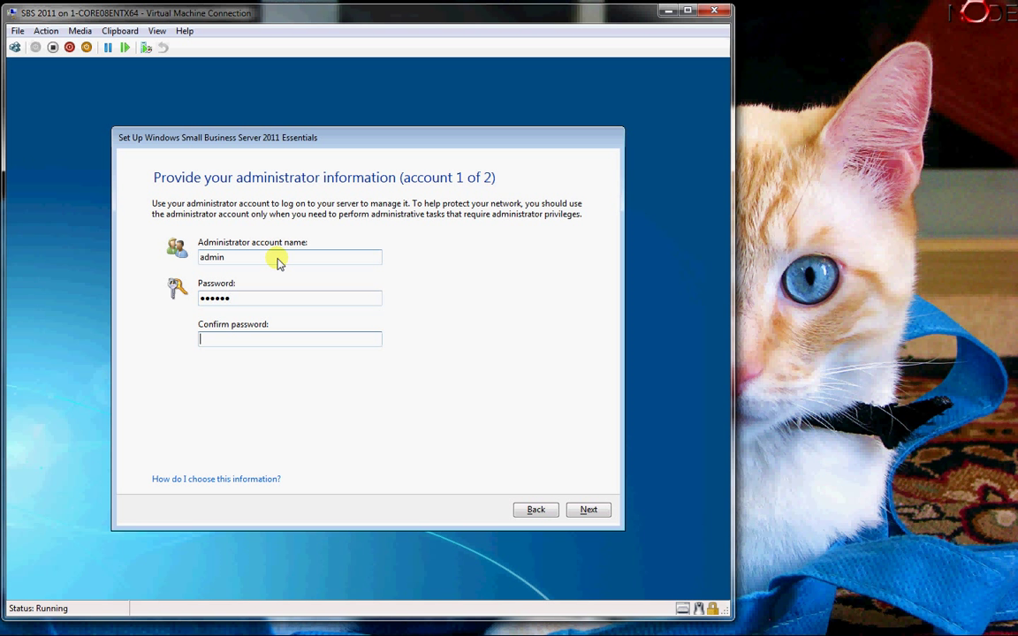
{"action": "type", "text": "••••••"}
{"action": "left_click", "coordinate": [583, 511]}
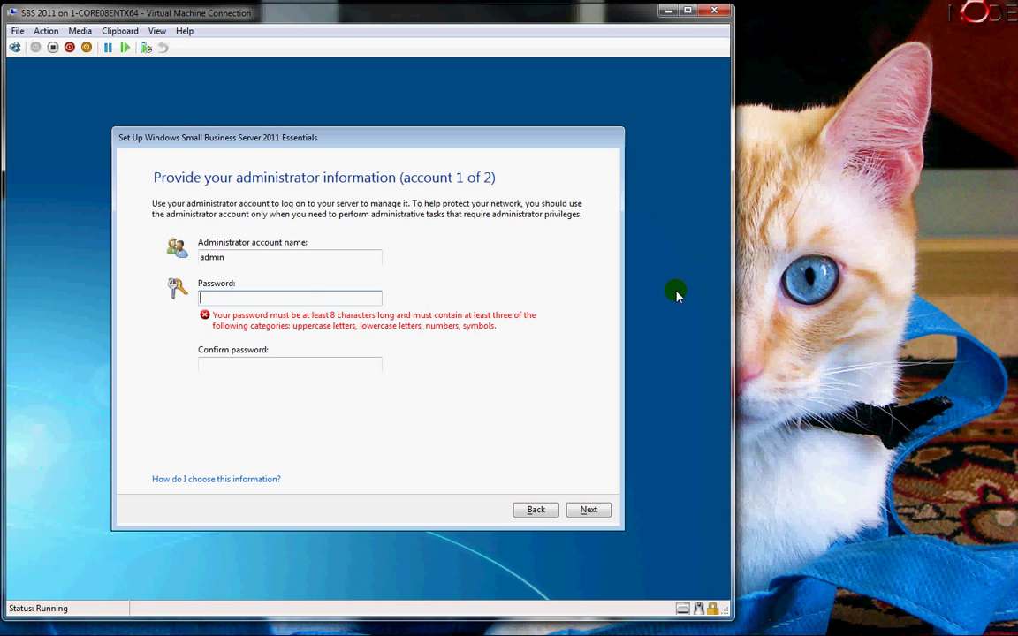
- After the too-short password error, enter and confirm a longer administrator password
{"action": "type", "text": "Password1!"}
{"action": "key", "text": "Tab"}
{"action": "type", "text": "Pass"}
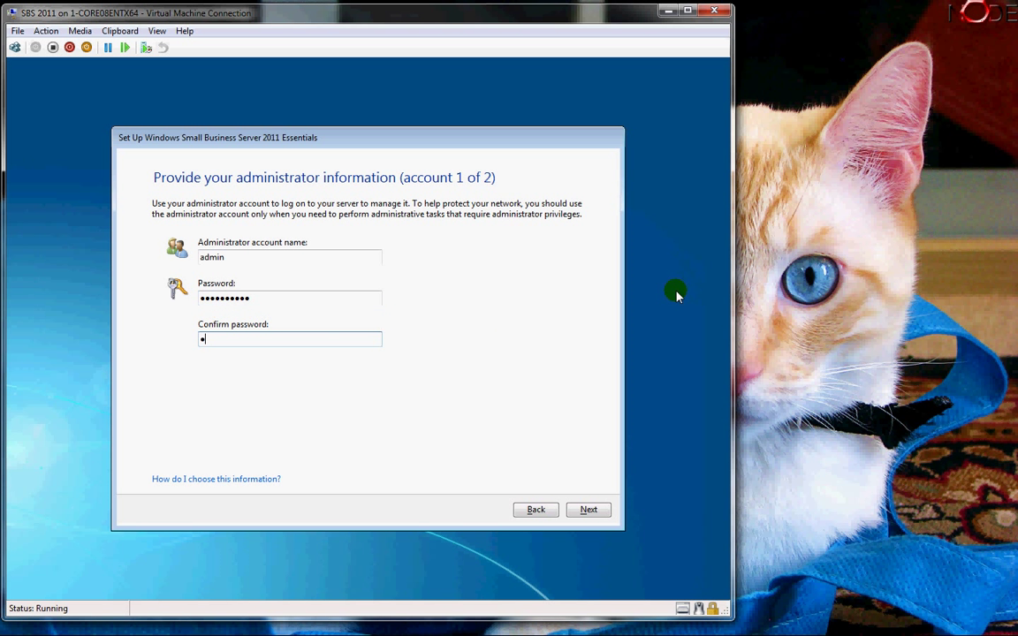
{"action": "type", "text": "word1!"}
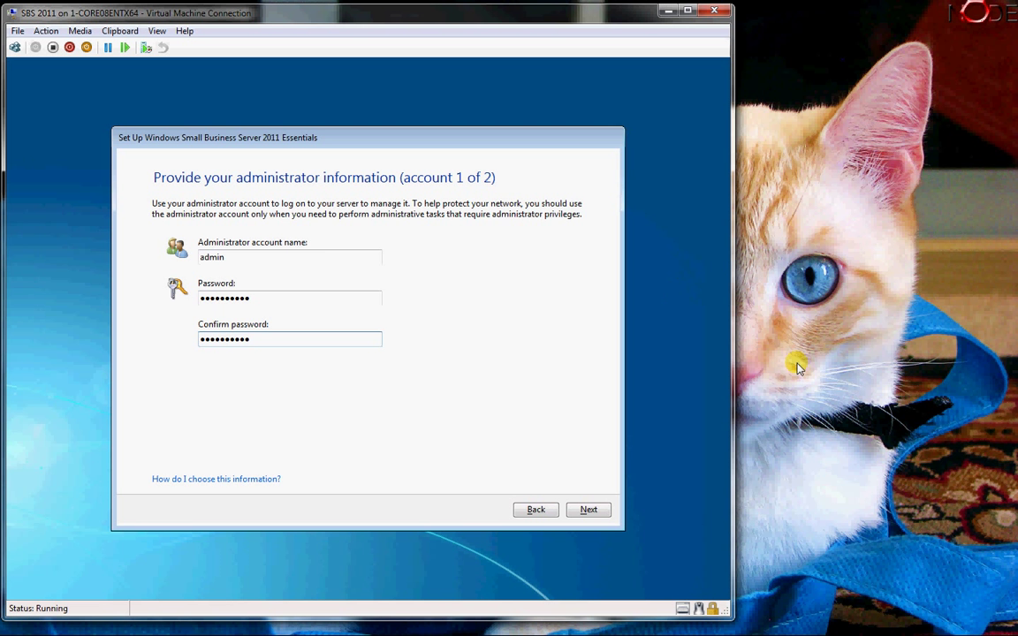
- Create the standard user account 'user' with a confirmed password and submit it
{"action": "left_click", "coordinate": [593, 510]}
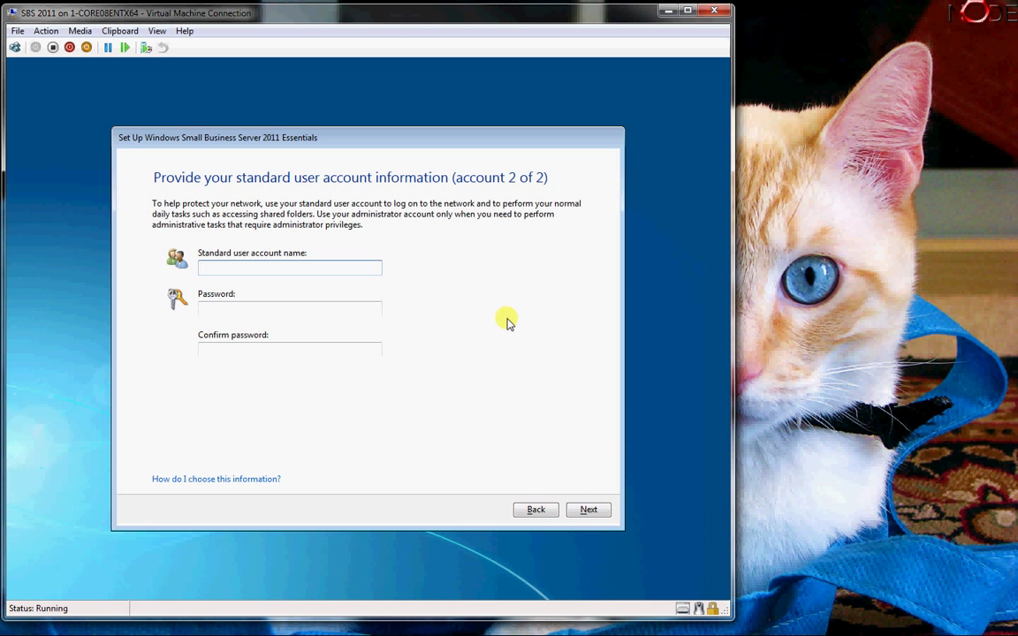
{"action": "type", "text": "Administrator"}
{"action": "key", "text": "Tab"}
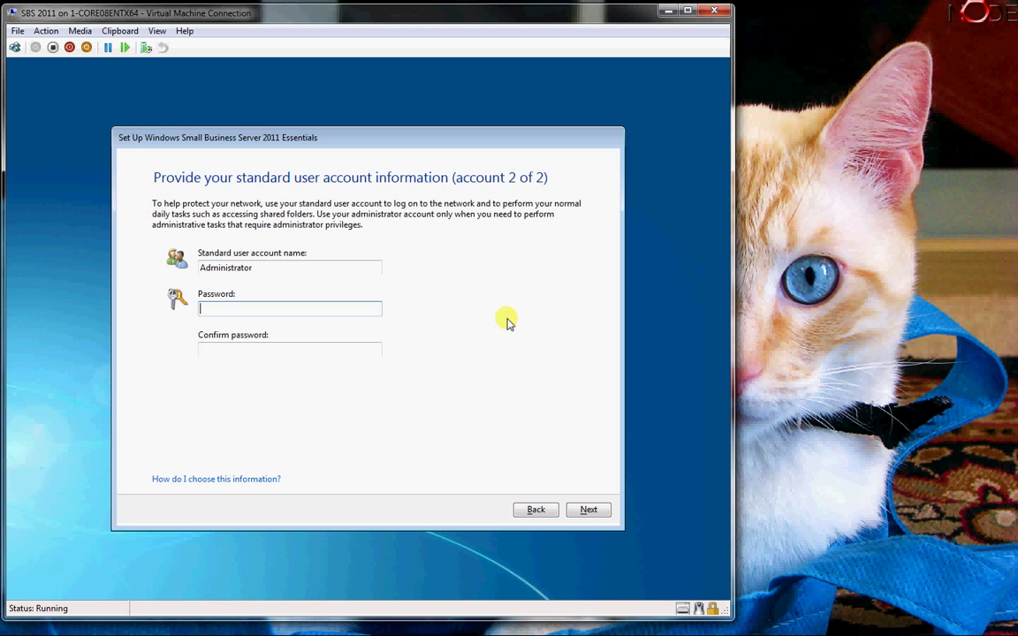
{"action": "key", "text": "shift+Tab"}
{"action": "key", "text": "shift+Tab"}
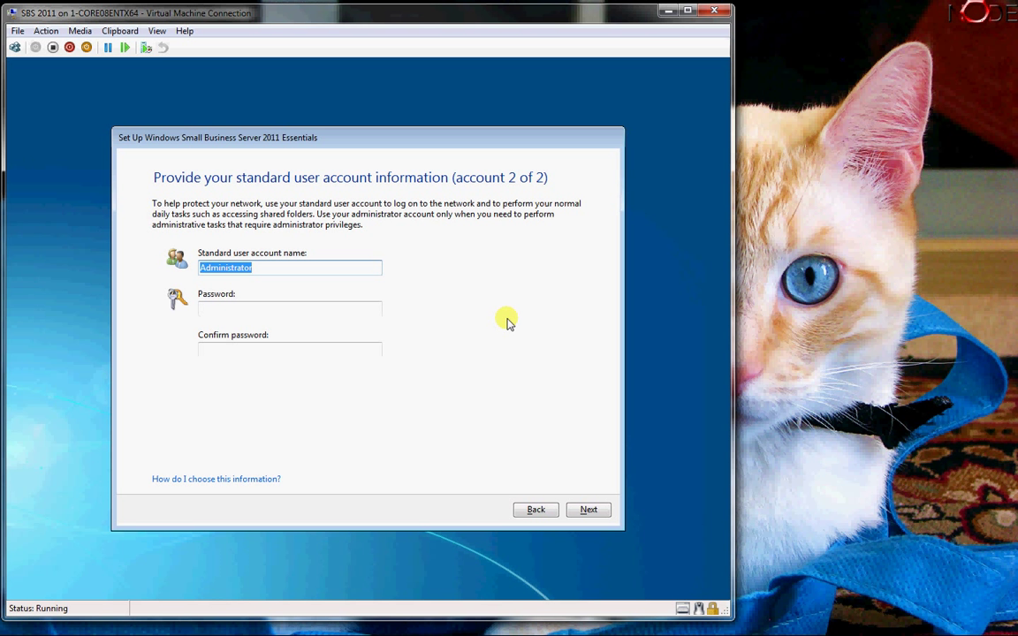
{"action": "type", "text": "user"}
{"action": "key", "text": "Tab"}
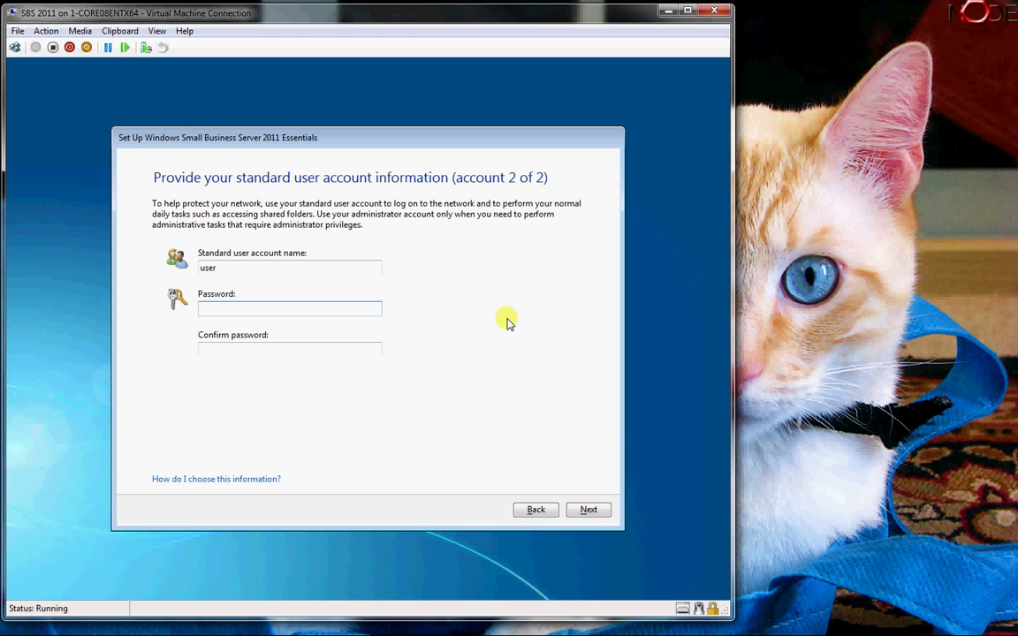
{"action": "type", "text": "Password1"}
{"action": "key", "text": "Tab"}
{"action": "type", "text": "Password"}
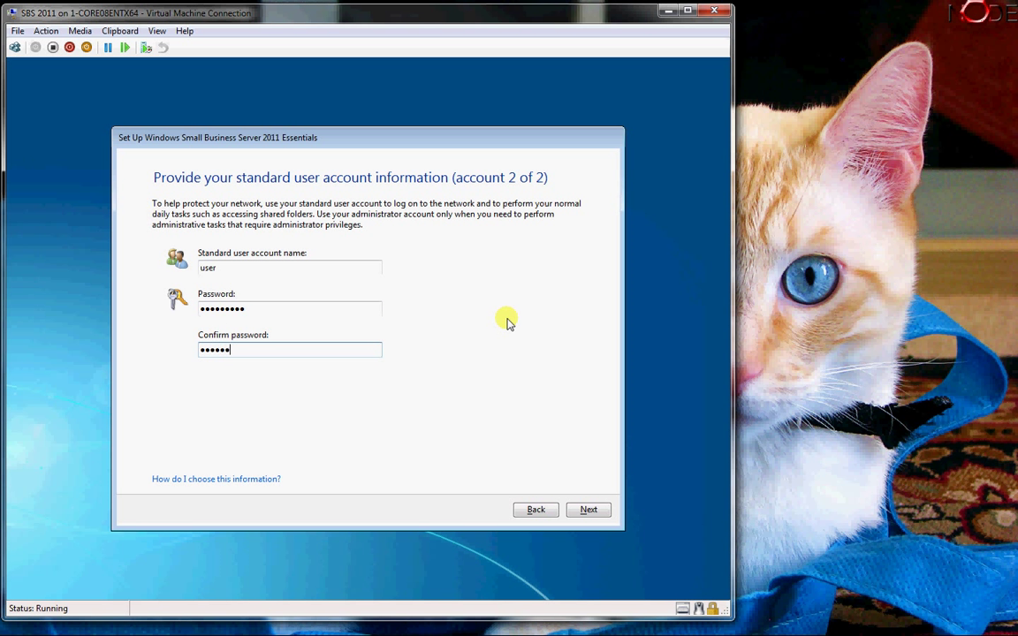
{"action": "type", "text": "1"}
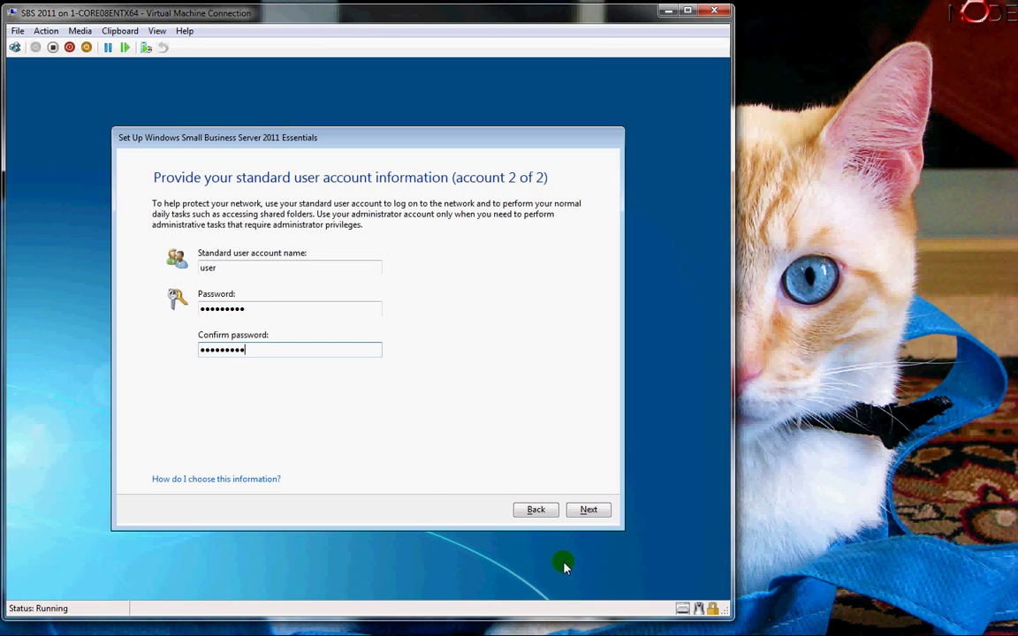
{"action": "left_click", "coordinate": [582, 512]}
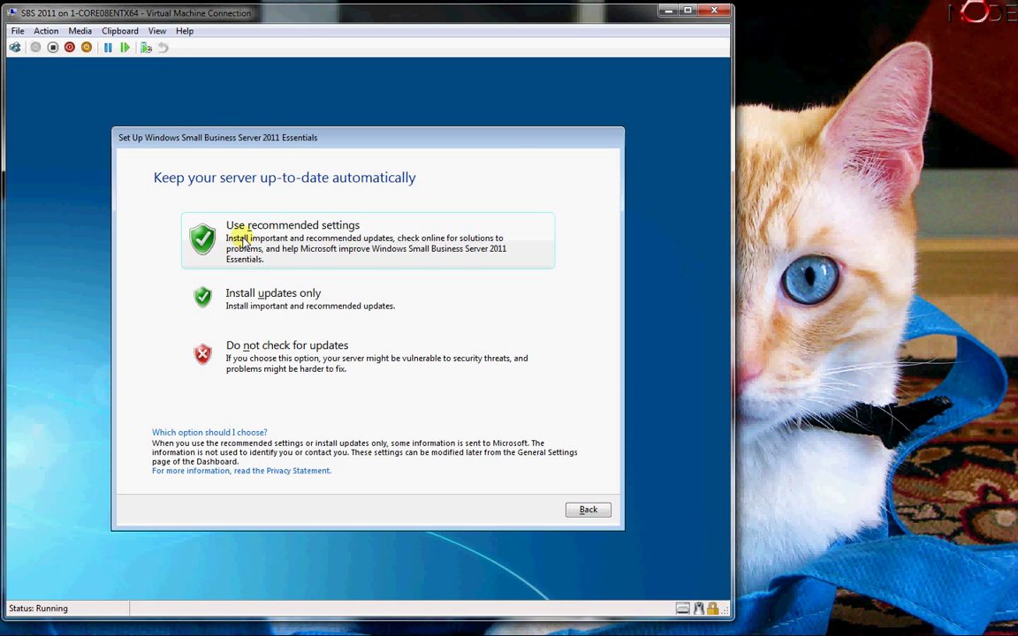
- Choose Use recommended settings to keep the server updated automatically
{"action": "left_click", "coordinate": [242, 241]}
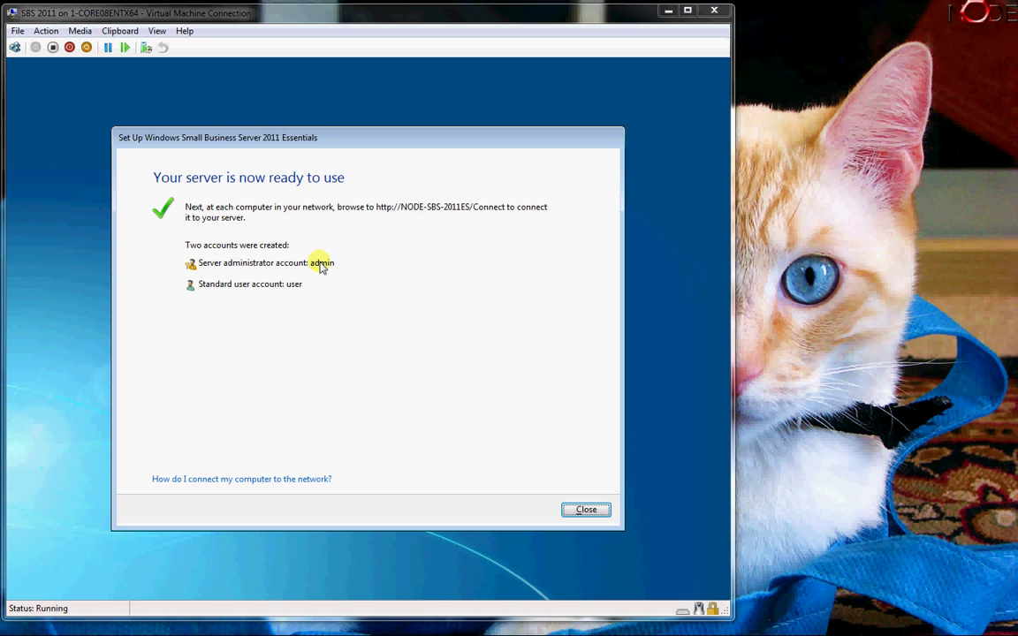
- Close the completed setup wizard to reach the server desktop
{"action": "left_click", "coordinate": [586, 510]}
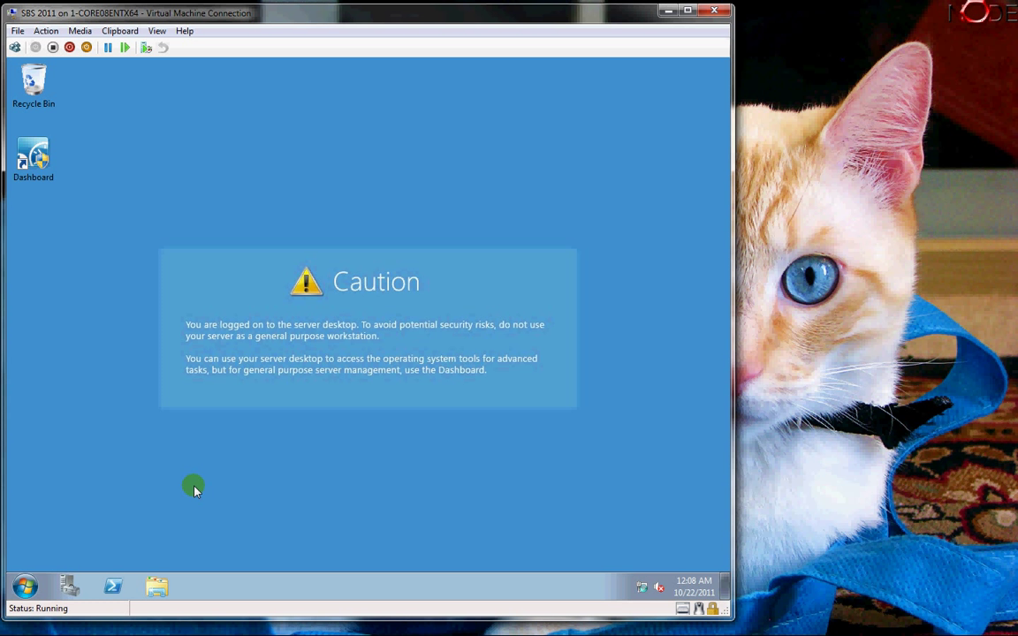
- Wait for the server desktop icons and taskbar to finish loading
{"action": "mouse_move", "coordinate": [646, 588]}
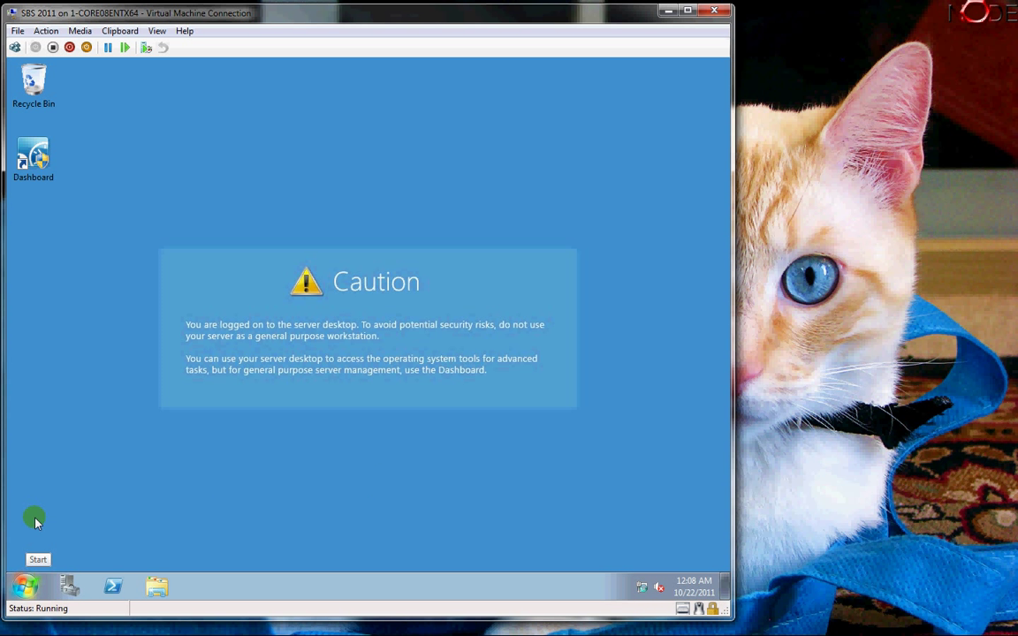
{"action": "left_click", "coordinate": [24, 585]}
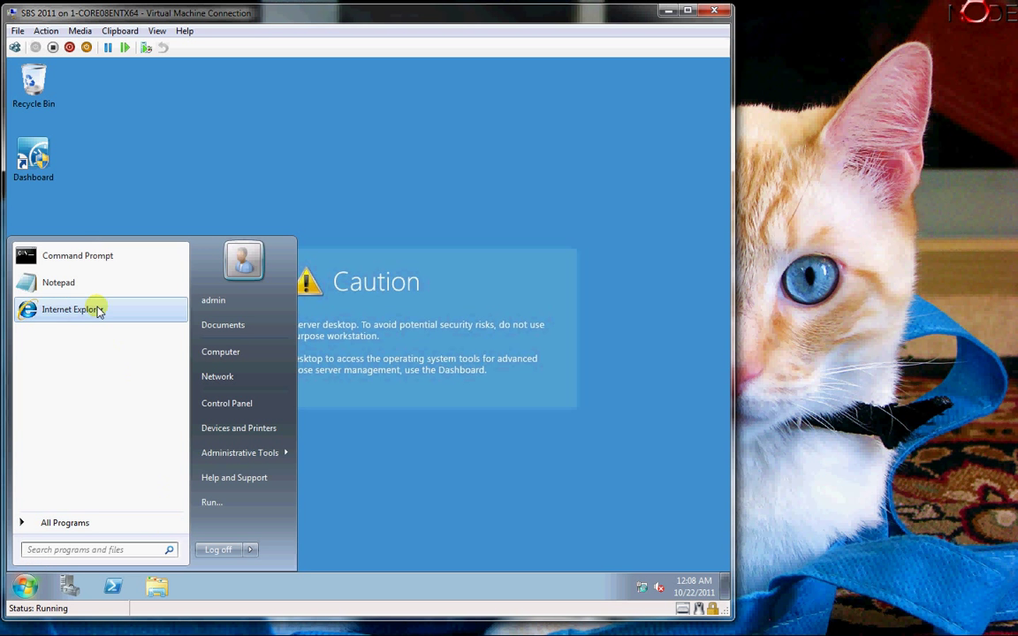
{"action": "left_click", "coordinate": [81, 257]}
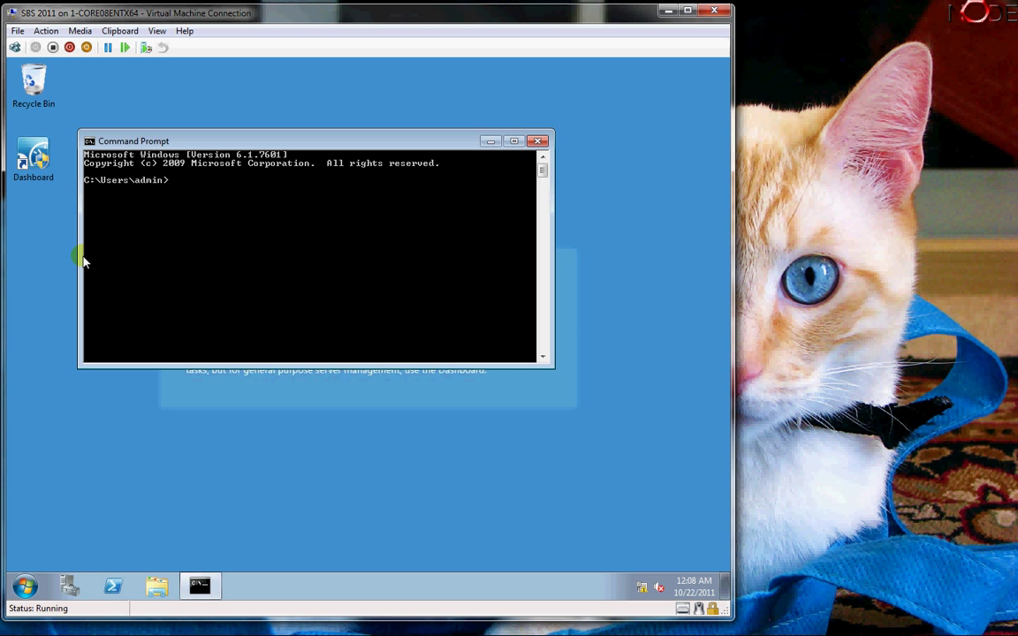
{"action": "type", "text": "ipconfig"}
{"action": "key", "text": "Return"}
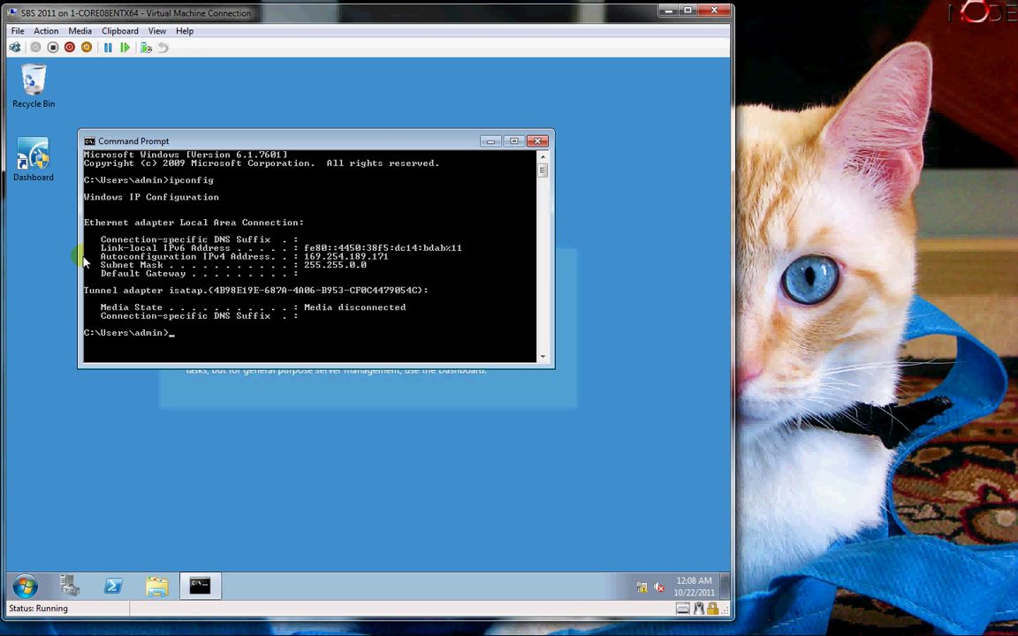
{"action": "type", "text": "exit"}
{"action": "key", "text": "Return"}
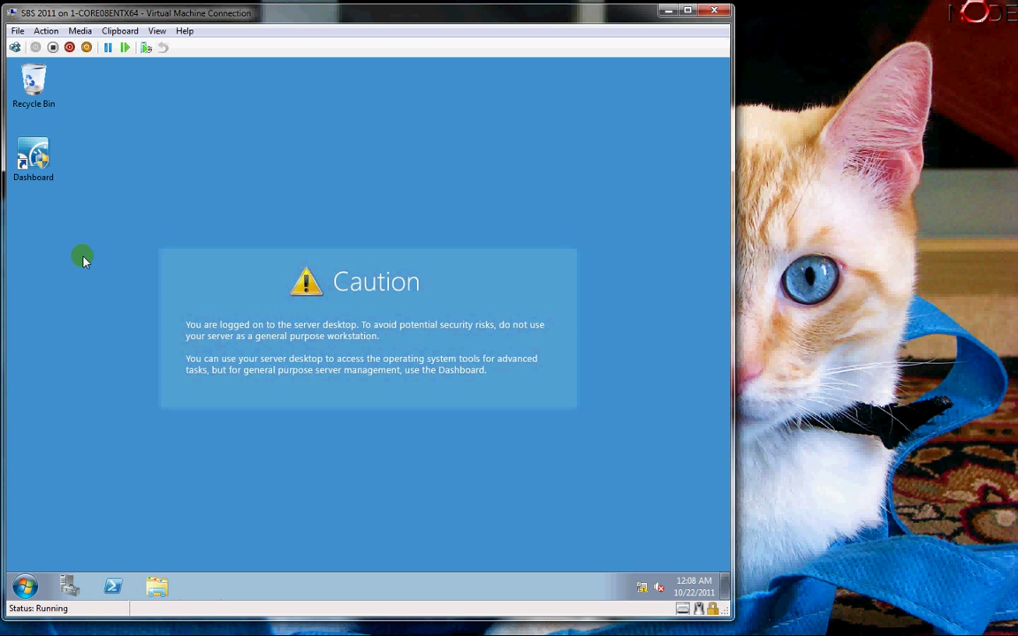
- Launch the SBS 2011 Dashboard from its desktop icon, then browse Start > All Programs > Administrative Tools and close the menu
{"action": "double_click", "coordinate": [42, 153]}
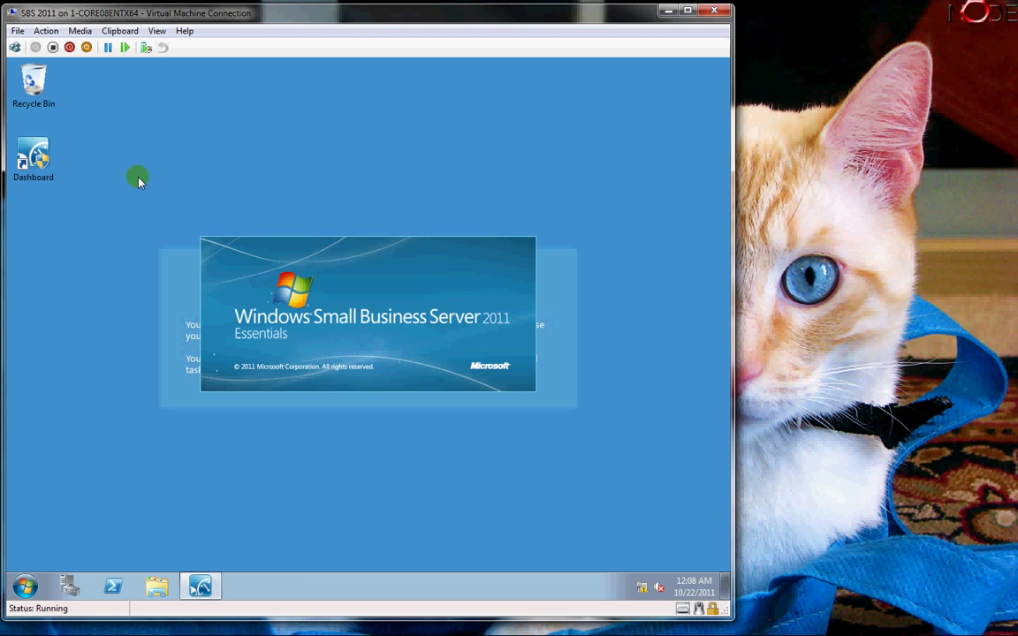
{"action": "left_click", "coordinate": [25, 586]}
{"action": "left_click", "coordinate": [55, 526]}
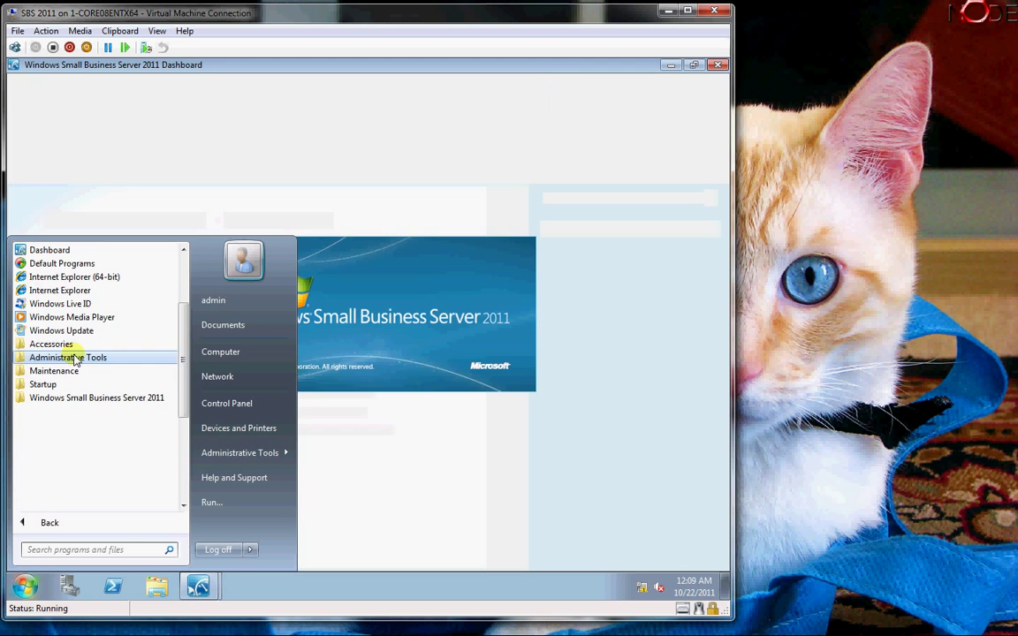
{"action": "left_click", "coordinate": [75, 358]}
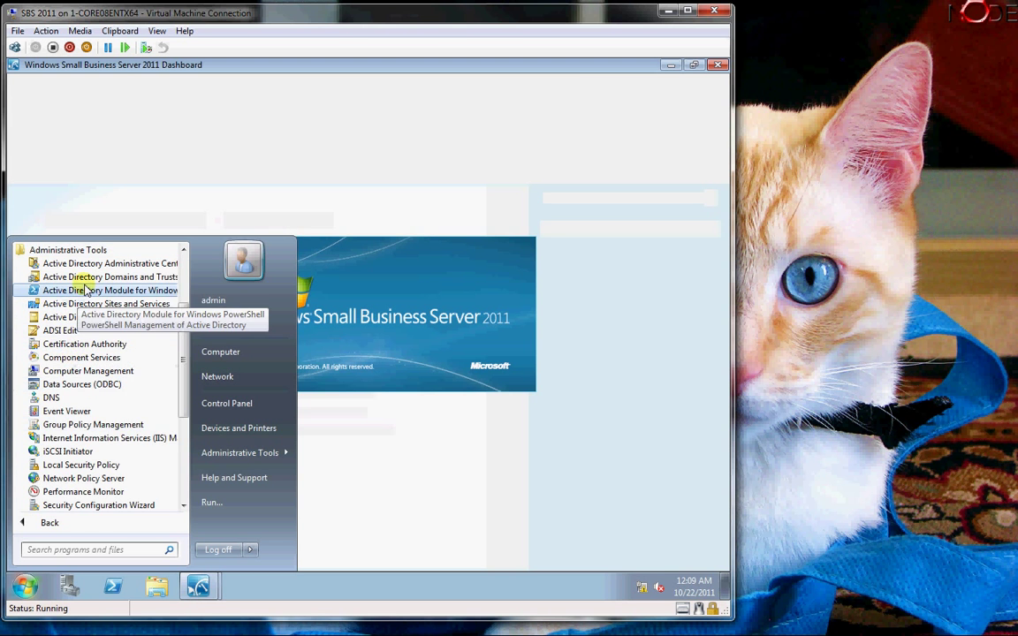
{"action": "scroll", "coordinate": [84, 353], "scroll_direction": "down", "scroll_amount": 4}
{"action": "scroll", "coordinate": [87, 384], "scroll_direction": "up", "scroll_amount": 2}
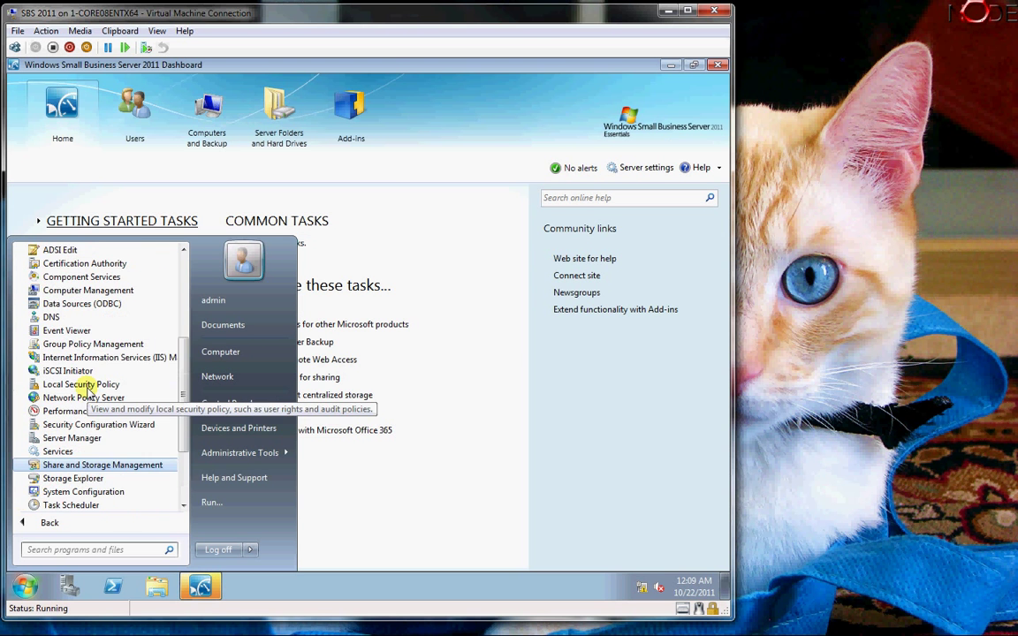
{"action": "scroll", "coordinate": [86, 389], "scroll_direction": "up", "scroll_amount": 2}
{"action": "left_click", "coordinate": [486, 156]}
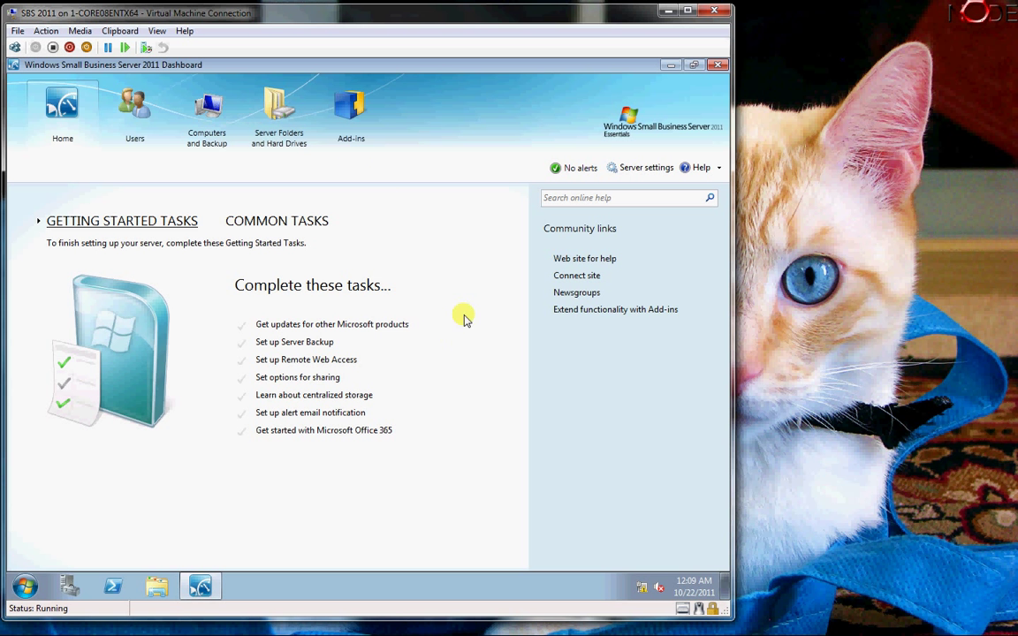